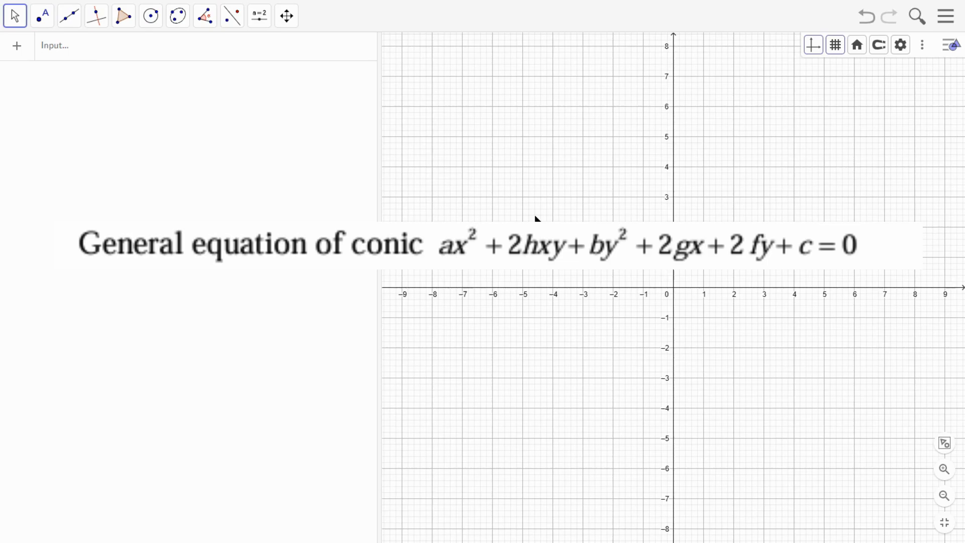
Step: Start a new algebra expression with the term ax²
left_click(160, 54)
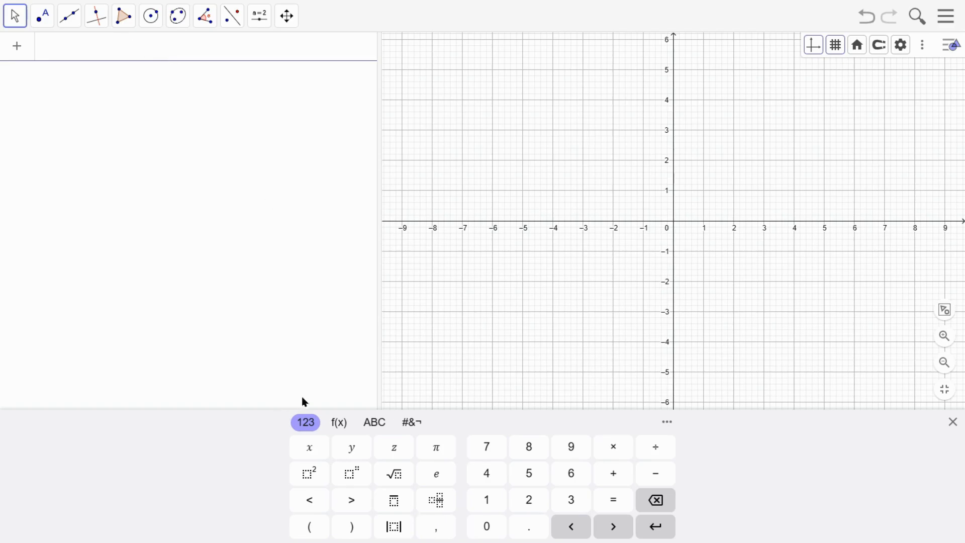
left_click(339, 422)
left_click(372, 423)
left_click(313, 474)
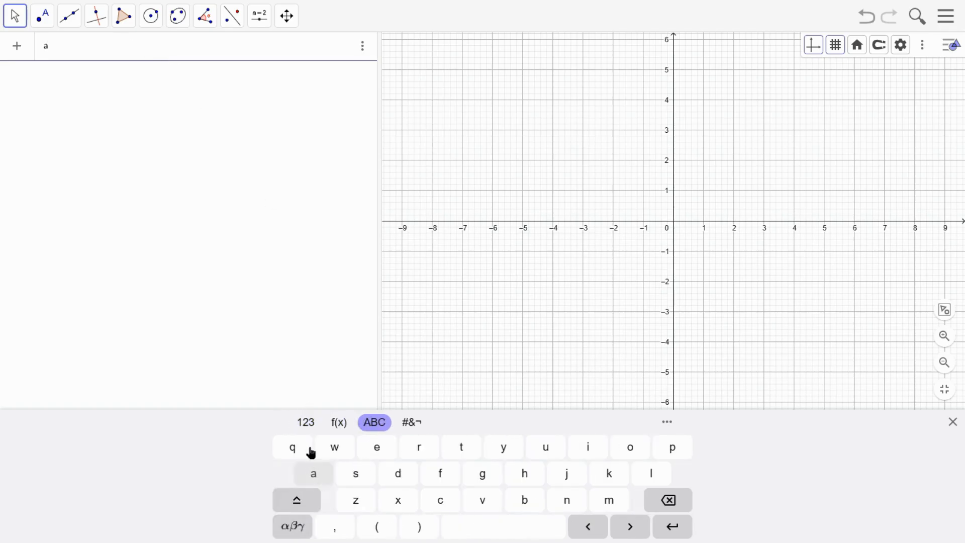
left_click(305, 422)
left_click(309, 447)
left_click(309, 473)
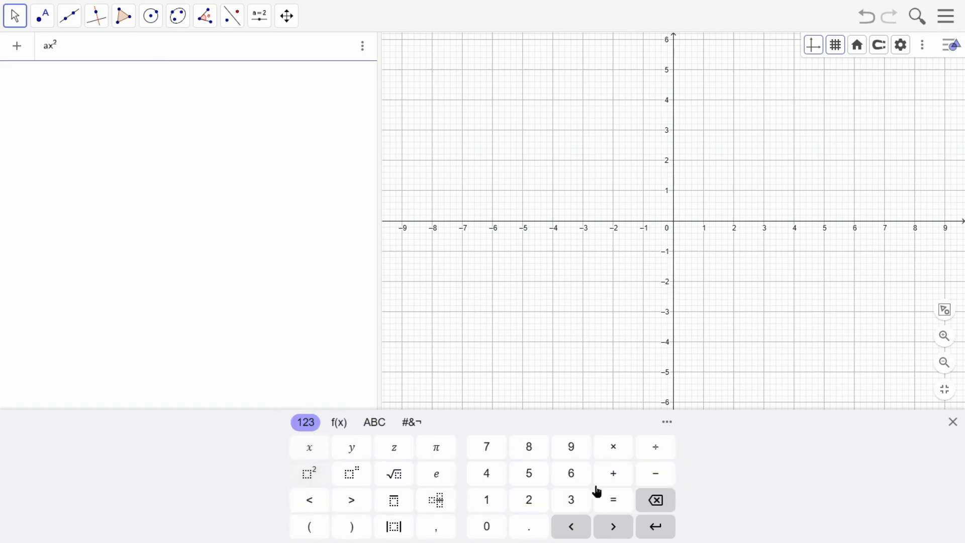
Step: Add the term by² to the expression after ax²
left_click(614, 473)
left_click(373, 425)
left_click(522, 500)
left_click(305, 422)
left_click(351, 447)
left_click(309, 473)
Step: Extend the expression with the cross term + 2hxy
left_click(614, 473)
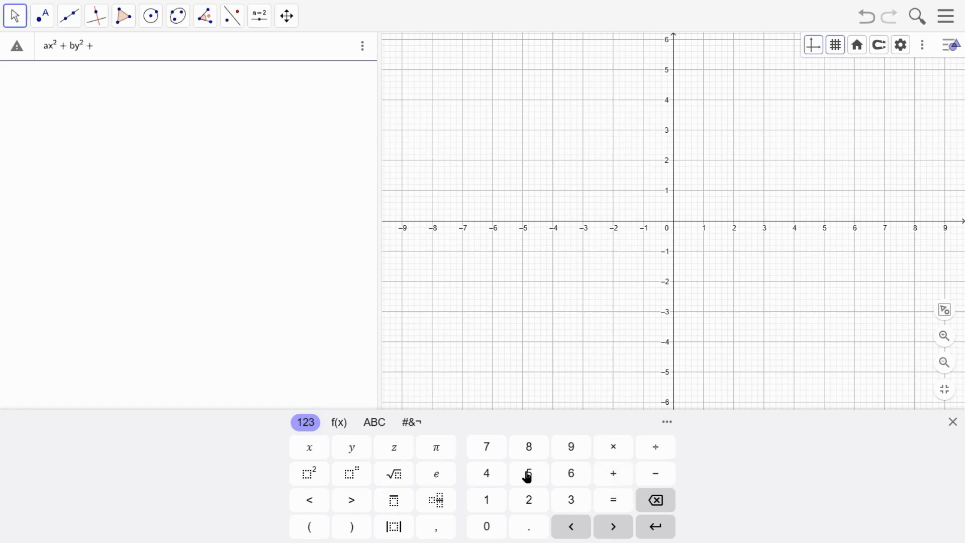
left_click(527, 498)
left_click(375, 422)
left_click(525, 473)
left_click(401, 503)
left_click(503, 449)
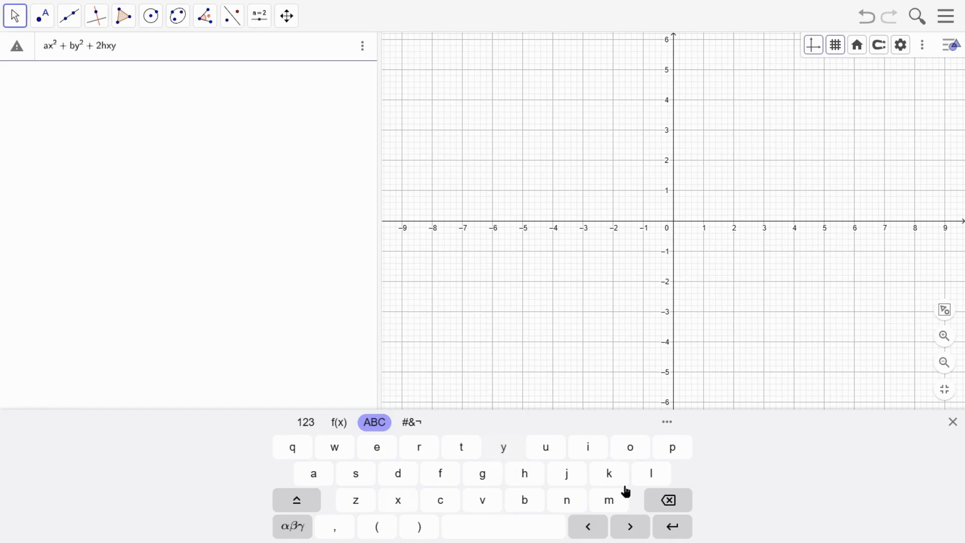
Step: Append the linear x term + 2gx to the equation
left_click(302, 423)
left_click(613, 473)
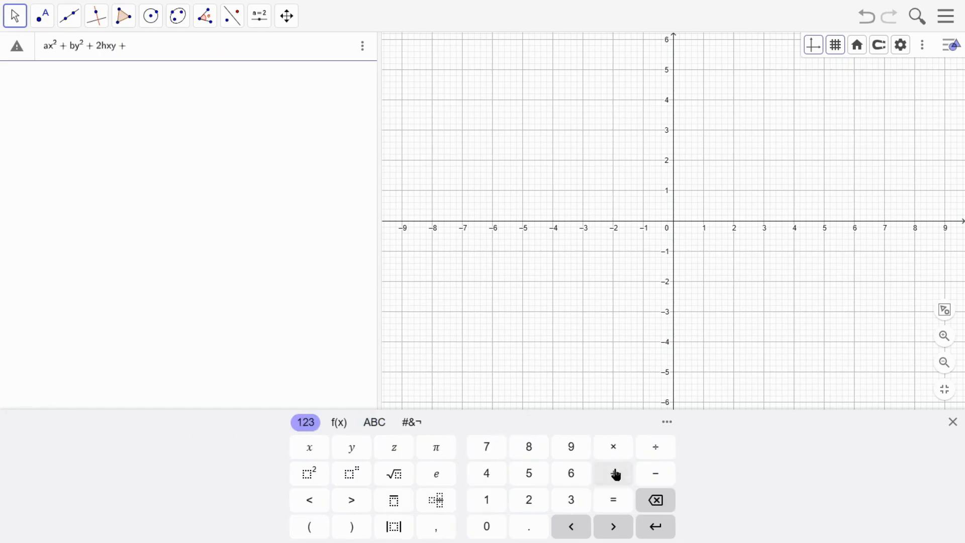
left_click(375, 424)
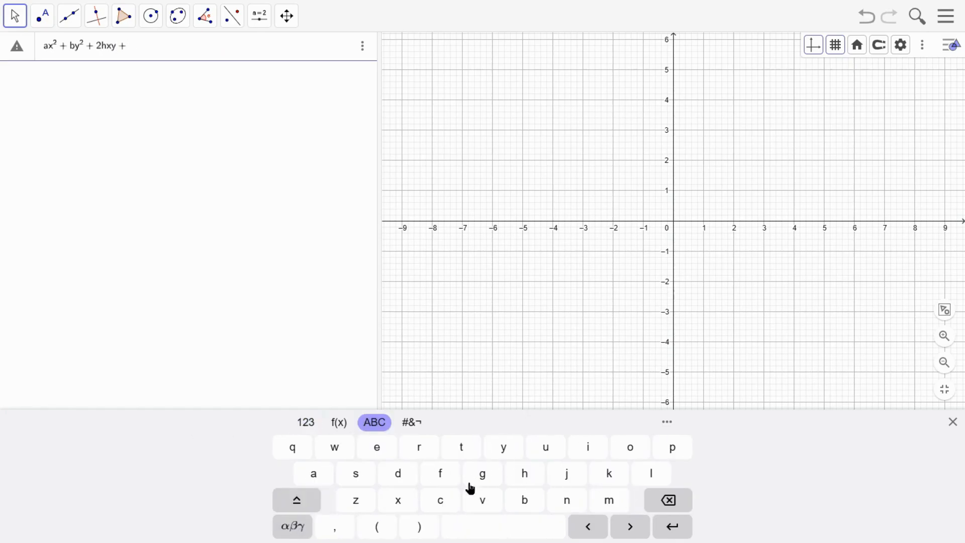
left_click(305, 424)
left_click(527, 502)
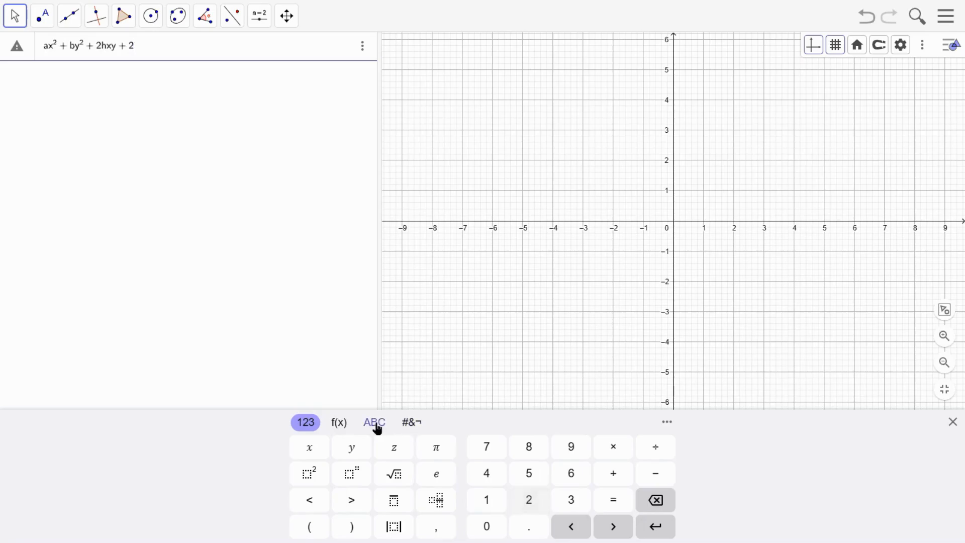
left_click(374, 423)
left_click(480, 476)
left_click(396, 502)
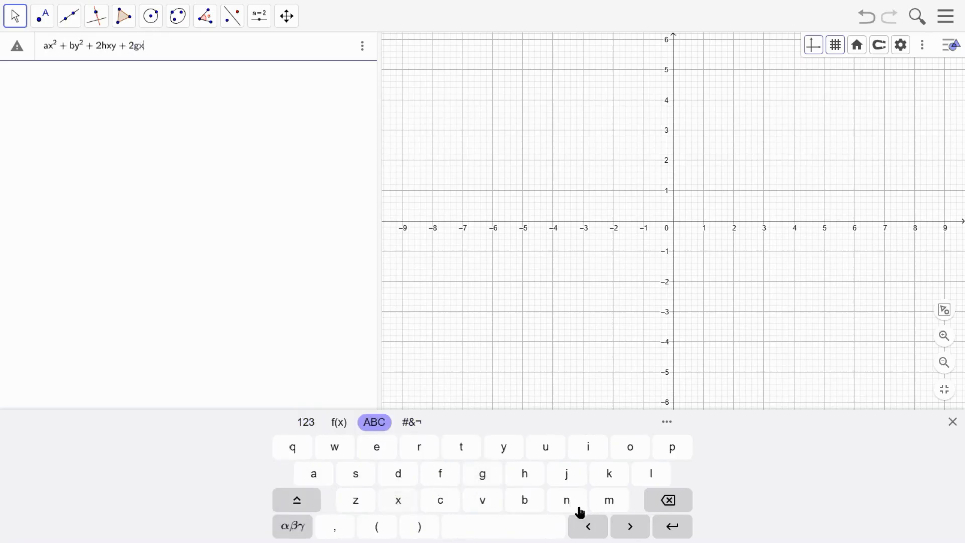
Step: Append the linear y term + 2fy to the equation
left_click(305, 422)
left_click(613, 473)
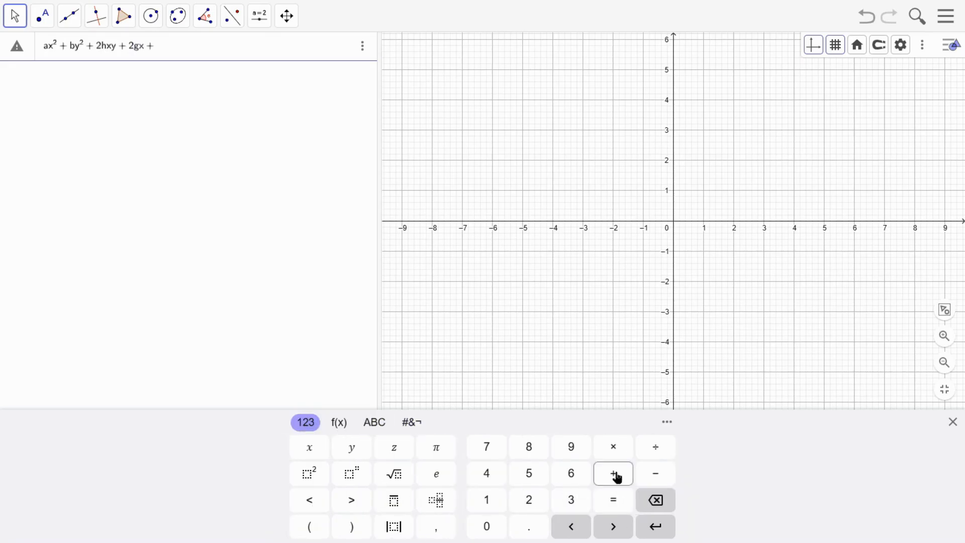
left_click(374, 424)
left_click(315, 424)
left_click(528, 499)
left_click(375, 422)
left_click(440, 473)
left_click(493, 455)
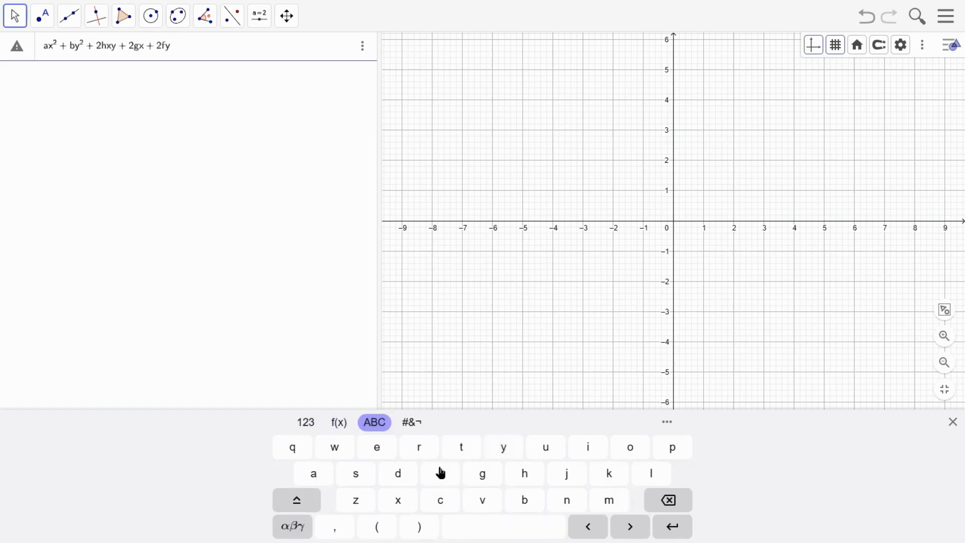
Step: Complete the equation with + c = 0 and plot it with sliders for its coefficients
left_click(317, 427)
left_click(612, 475)
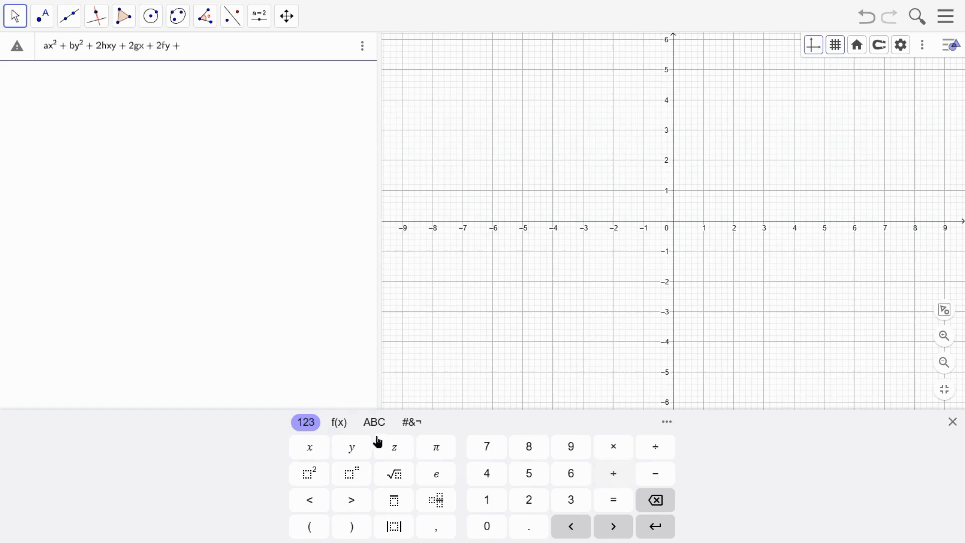
left_click(374, 422)
left_click(441, 501)
left_click(305, 429)
left_click(613, 500)
left_click(486, 526)
left_click(655, 526)
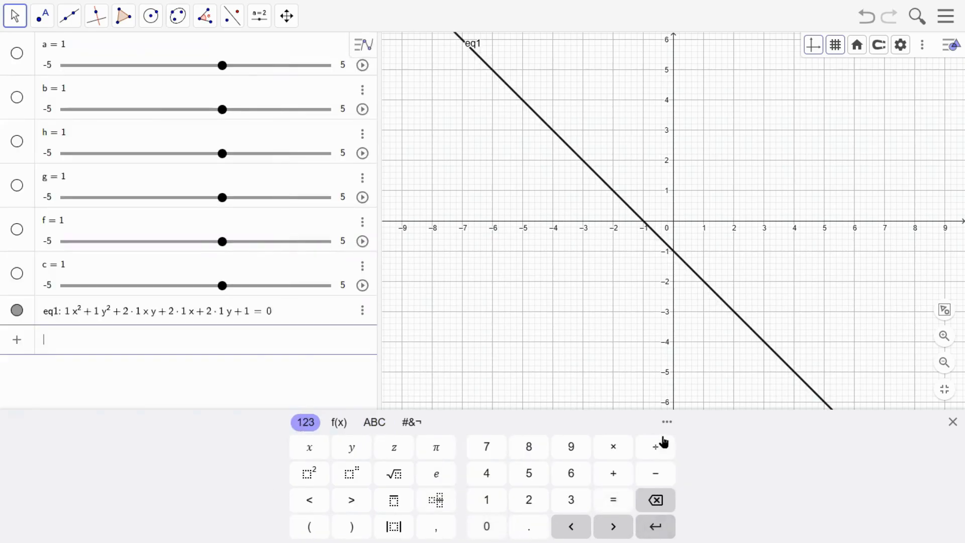
left_click(611, 388)
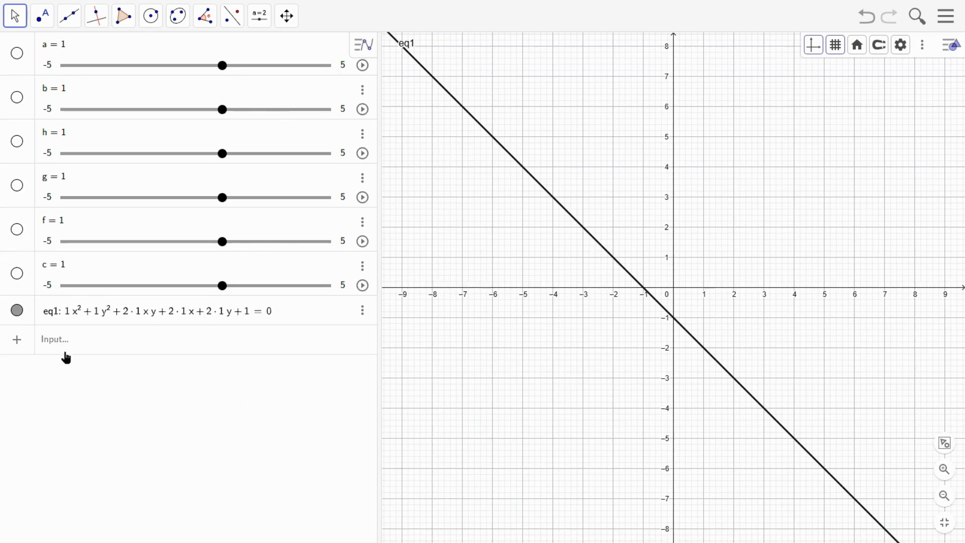
Step: Set the coefficient h to -2
scroll(531, 342, "up", 5)
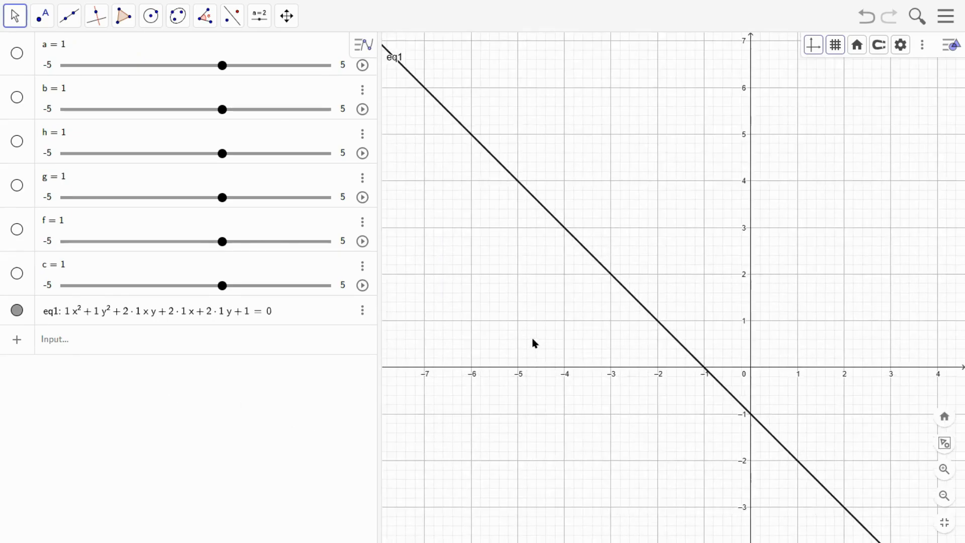
scroll(530, 342, "down", 5)
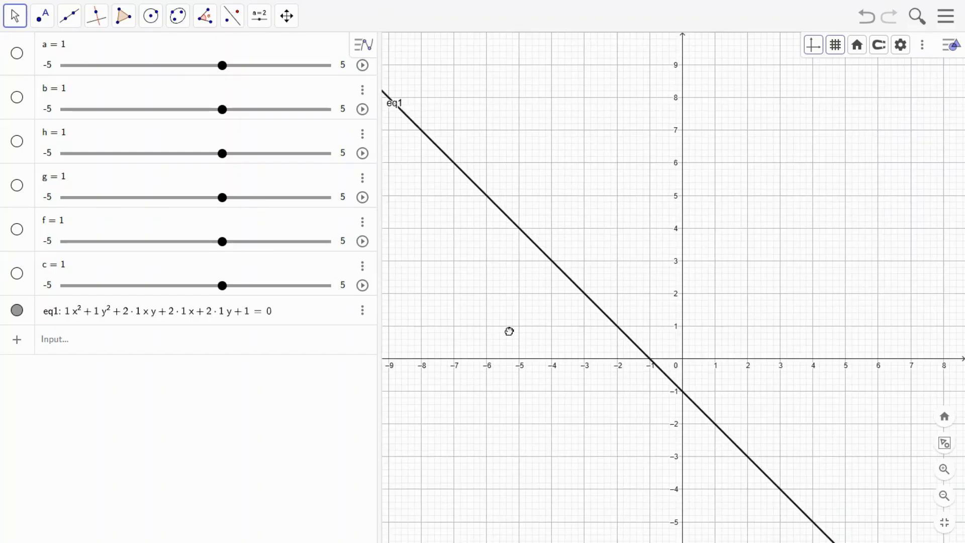
left_click_drag(508, 331, 543, 257)
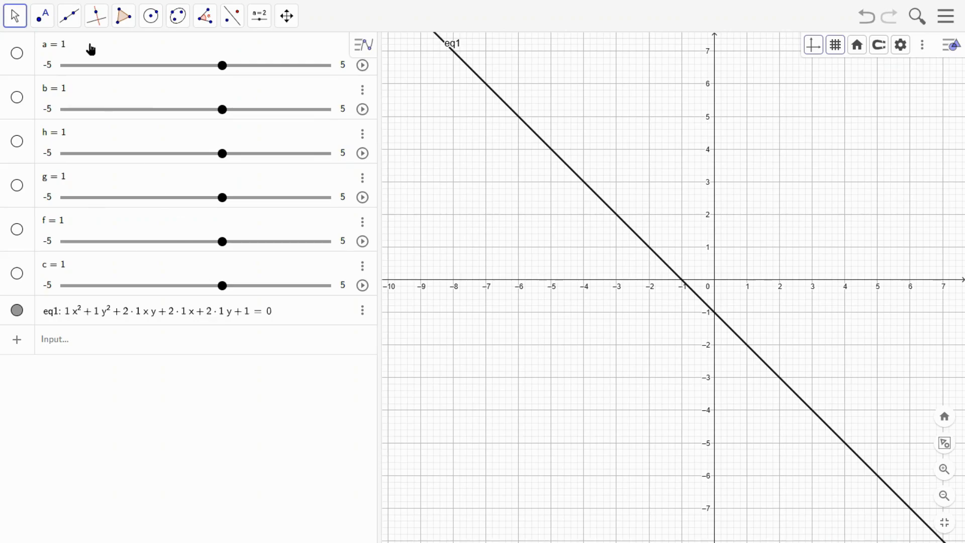
left_click(75, 140)
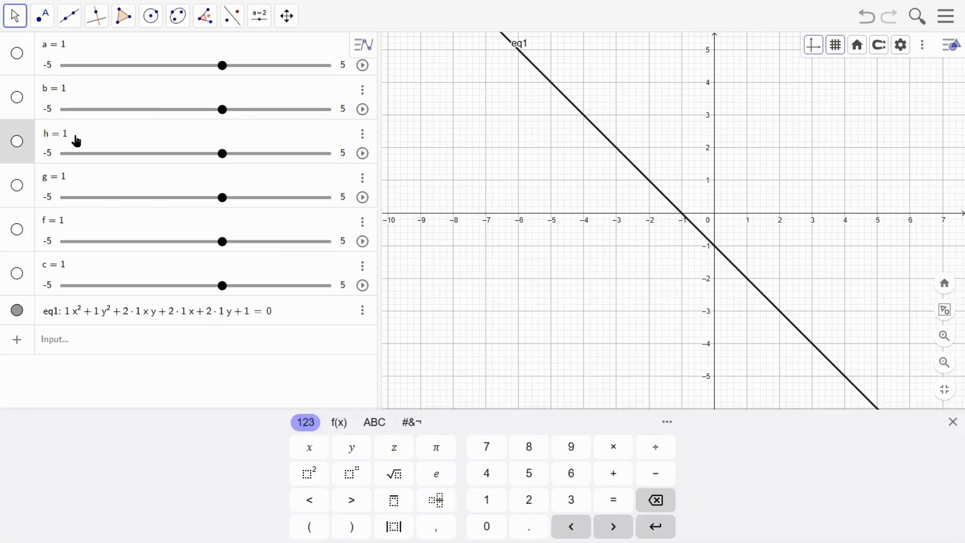
key("BackSpace")
type("-2")
key("Return")
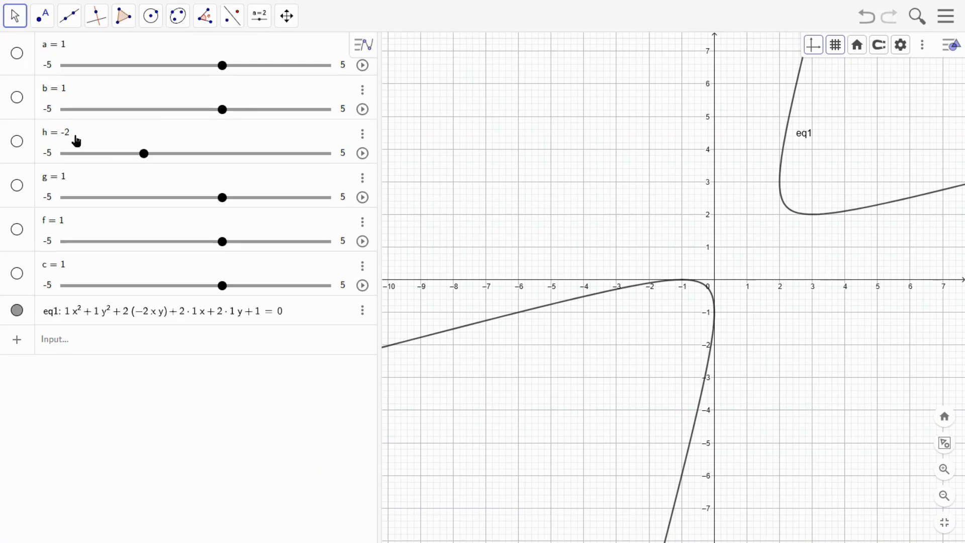
Step: Set the coefficient b to 4
left_click(81, 91)
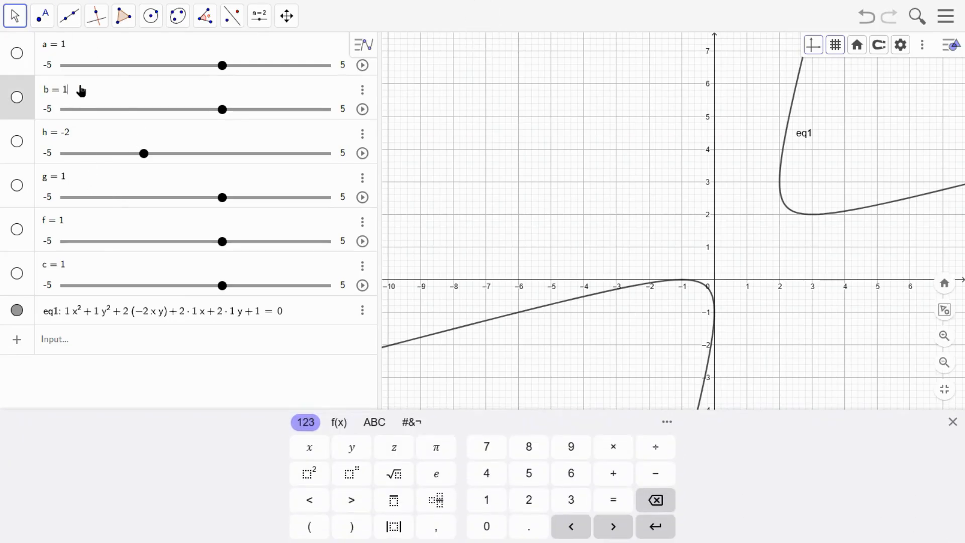
key("BackSpace")
type("4")
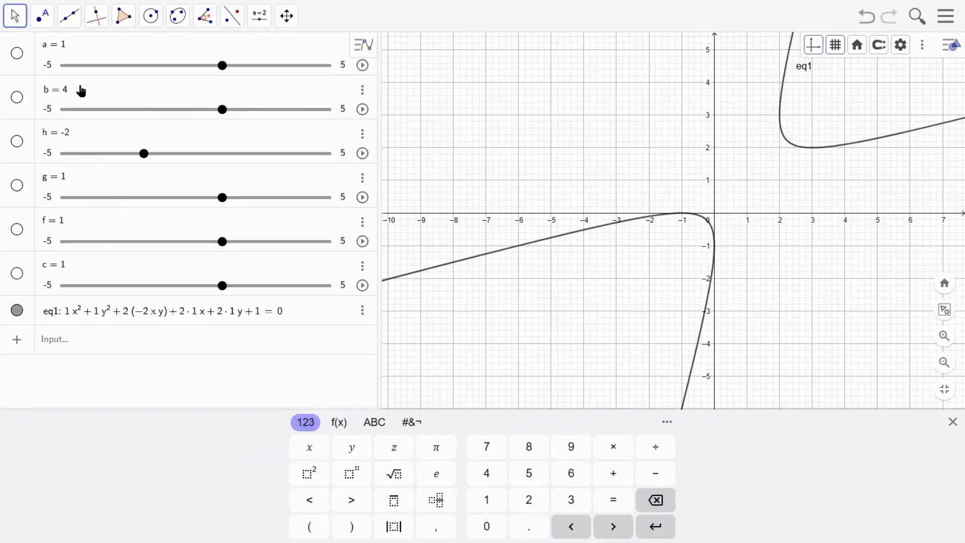
key("Return")
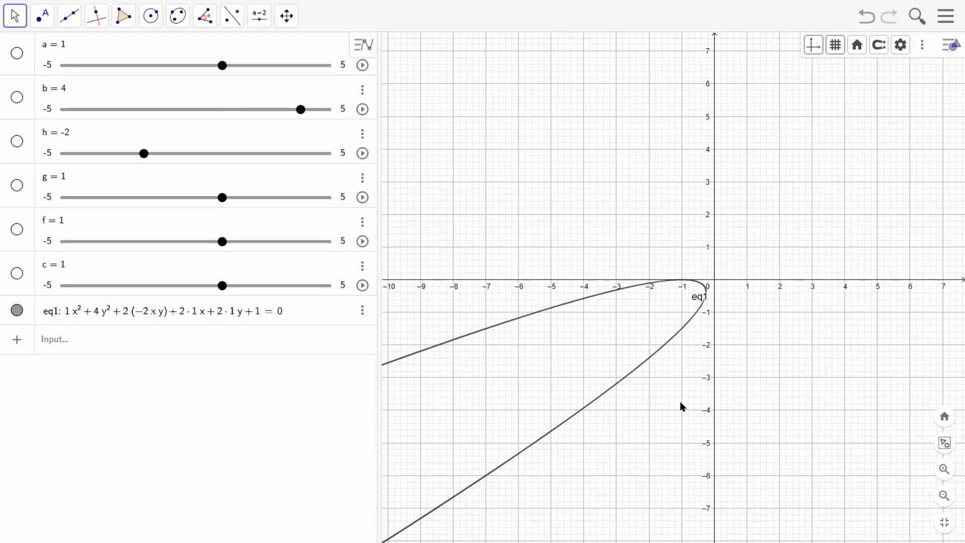
Step: Colour the plotted conic blue and fill its interior with an opacity of 15
scroll(606, 390, "up", 2)
scroll(731, 392, "up", 5)
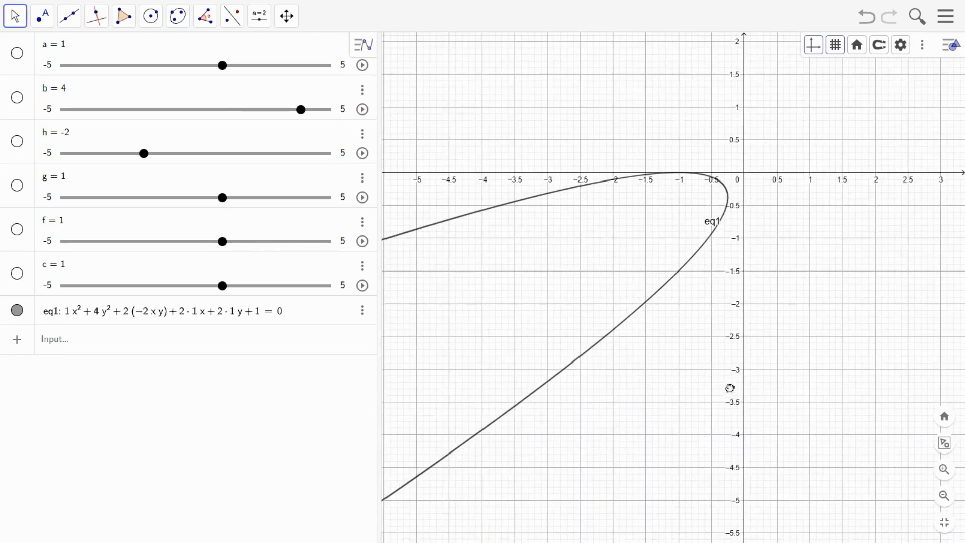
left_click_drag(739, 403, 860, 362)
left_click_drag(670, 276, 491, 327)
scroll(590, 336, "up", 2)
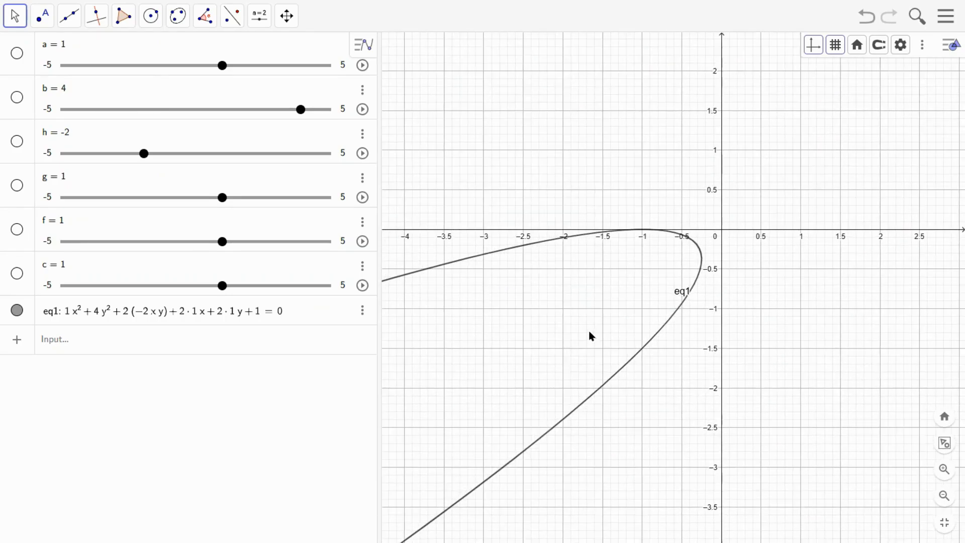
left_click(669, 328)
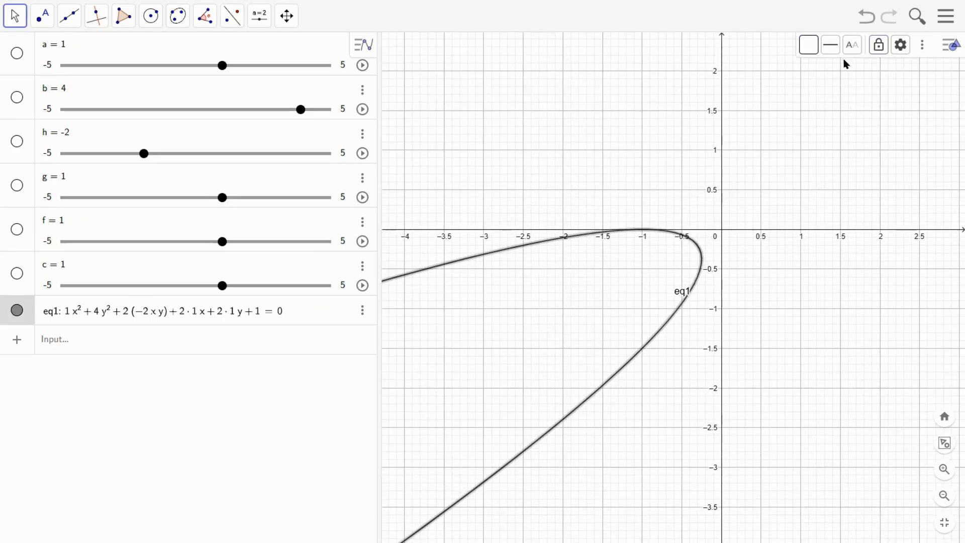
left_click(811, 48)
left_click_drag(811, 111, 820, 112)
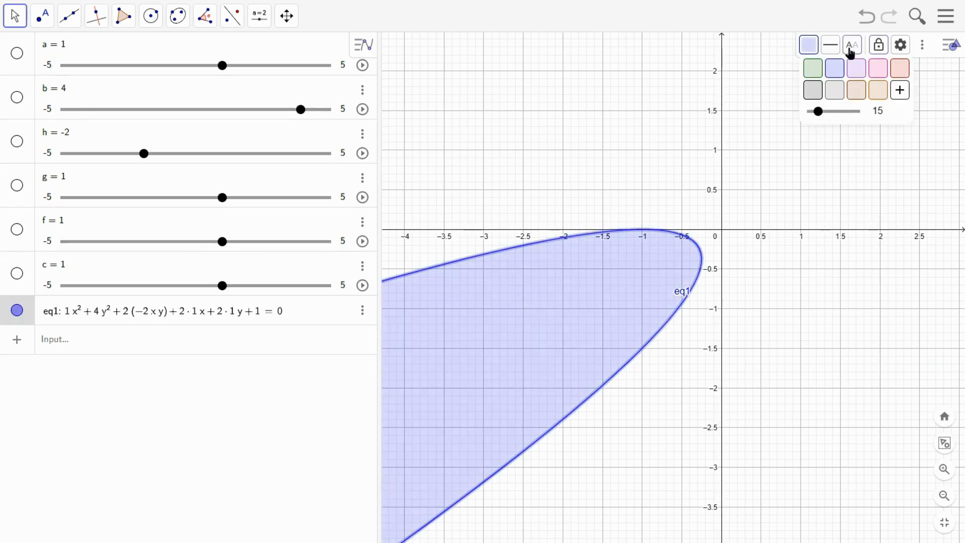
Step: Label the conic with its name and equation, and place the label outside the shaded region, below the x-axis
left_click(852, 45)
left_click(885, 119)
left_click_drag(799, 295, 818, 339)
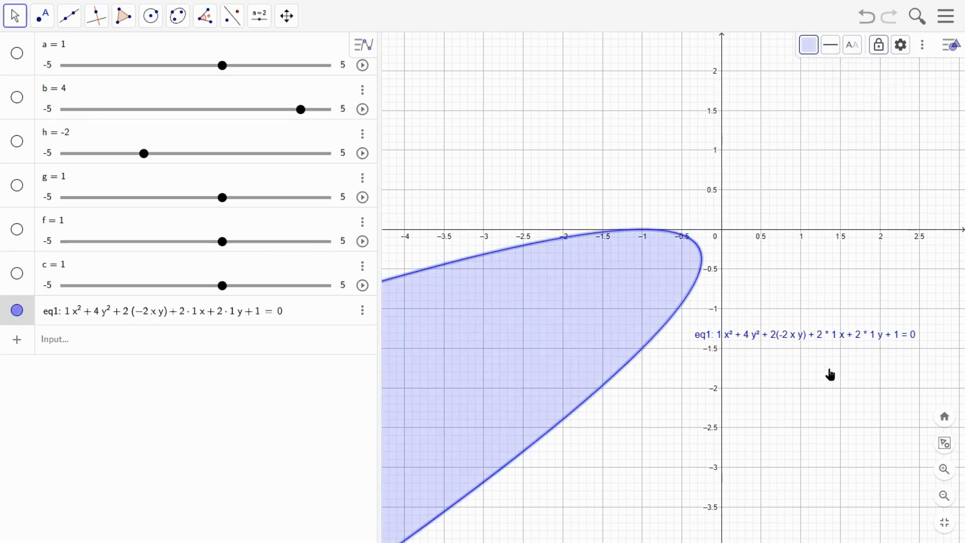
left_click(805, 405)
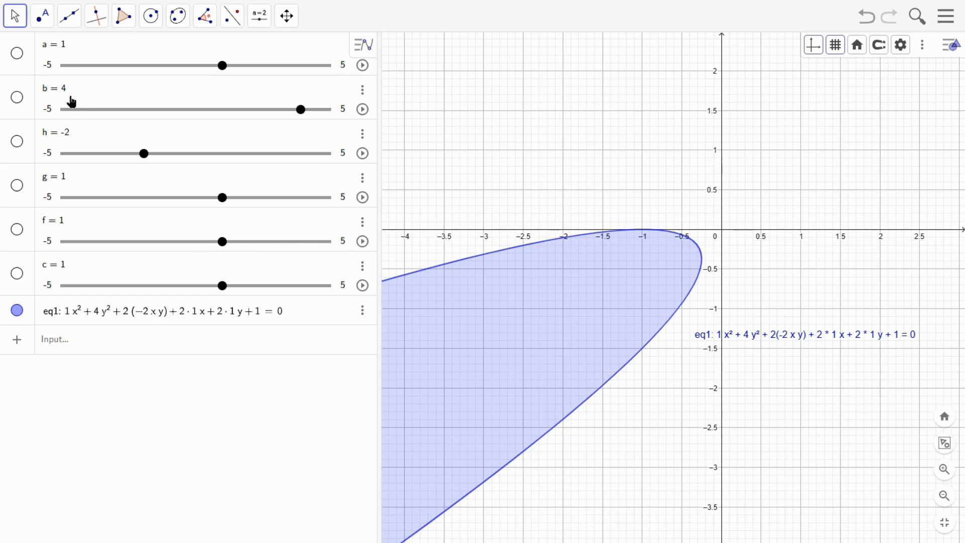
Step: Change the coefficient h to 0
left_click(73, 141)
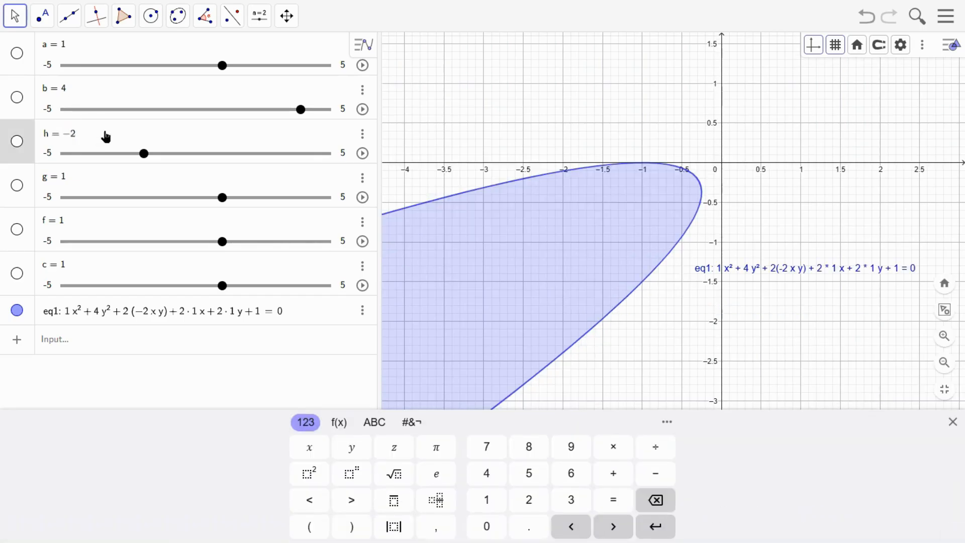
key("BackSpace")
key("BackSpace")
type("0")
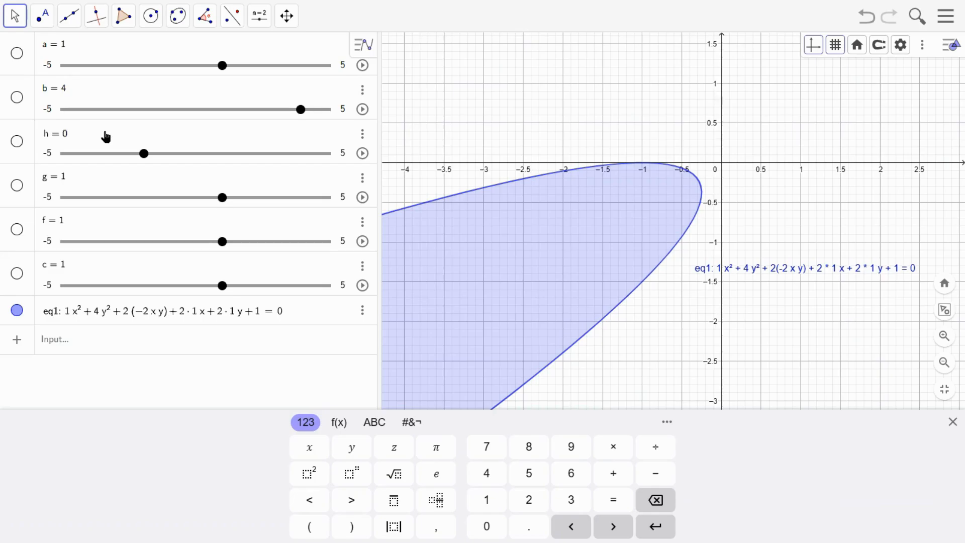
key("Return")
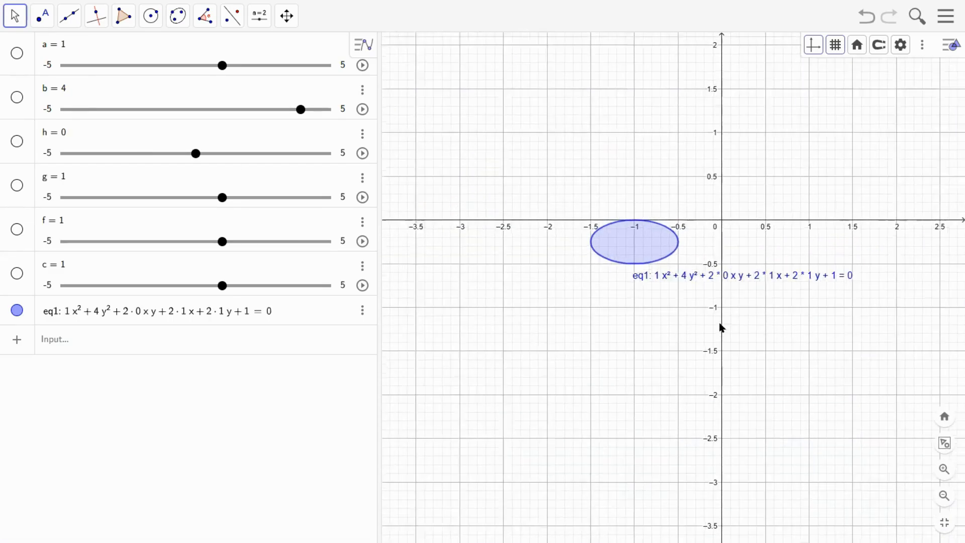
Step: Set the coefficient a to 2
scroll(722, 327, "up", 8)
left_click_drag(646, 293, 671, 410)
scroll(661, 401, "up", 2)
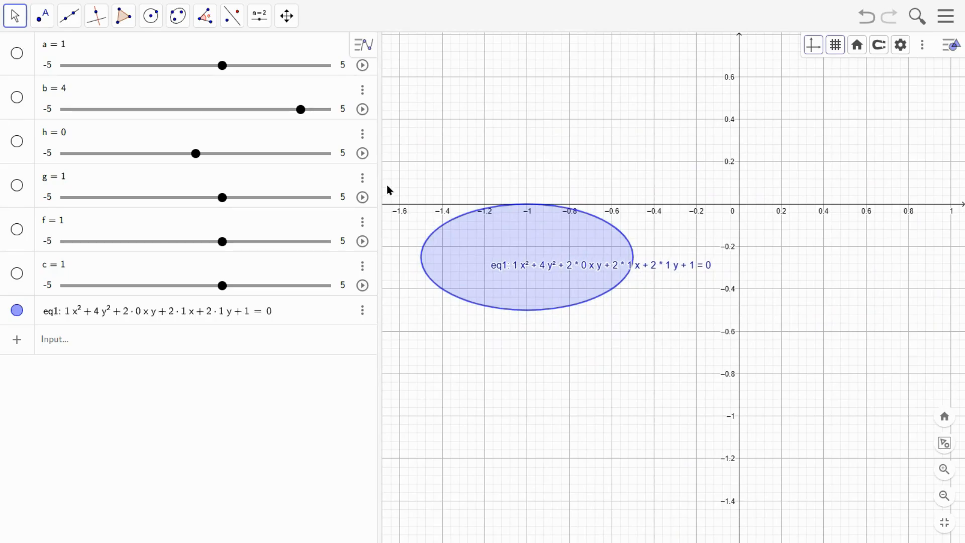
left_click(85, 48)
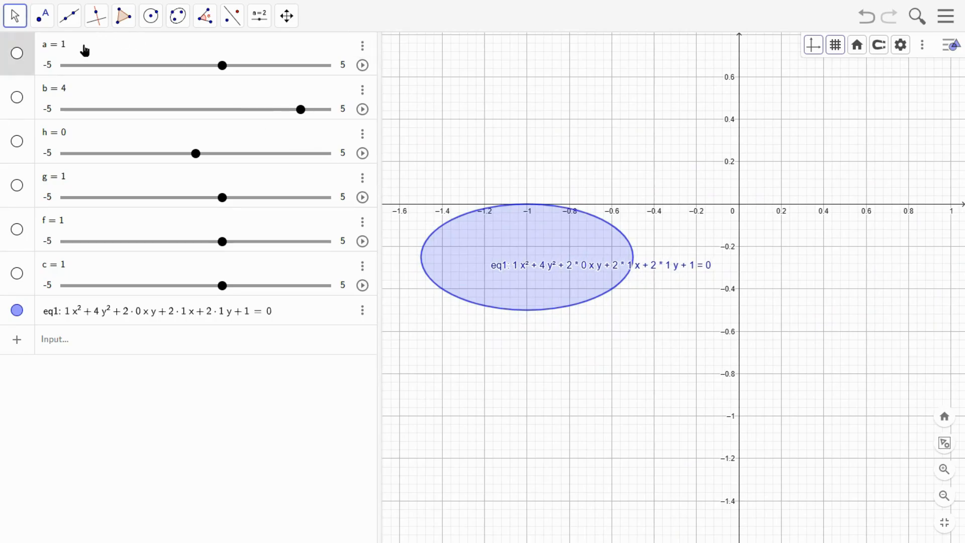
type("2")
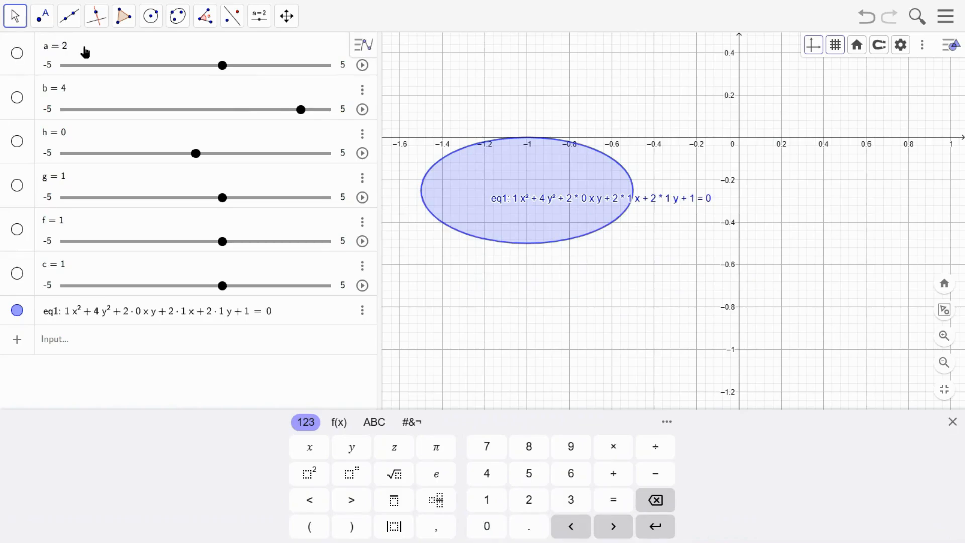
key("Return")
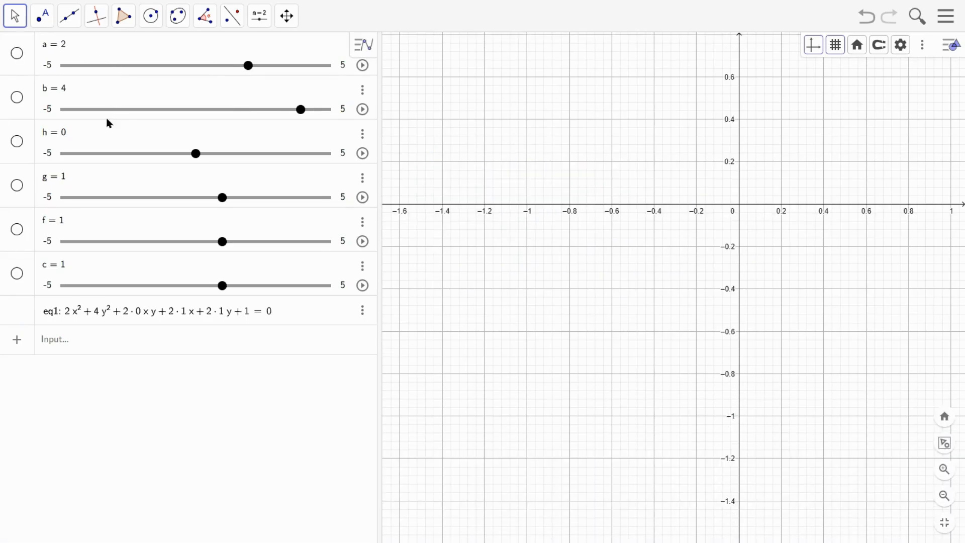
Step: Set the coefficient h to -8
left_click(74, 146)
key("BackSpace")
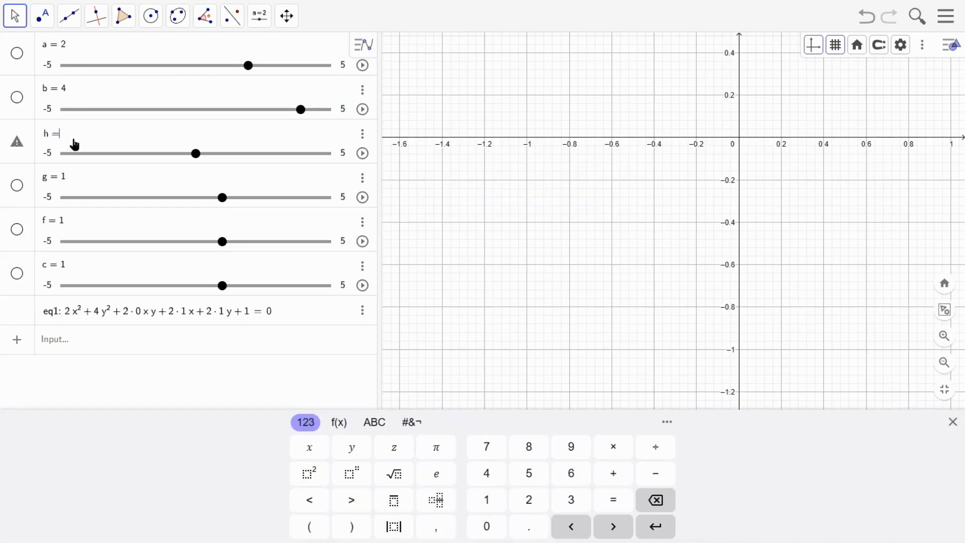
type("-8")
key("Return")
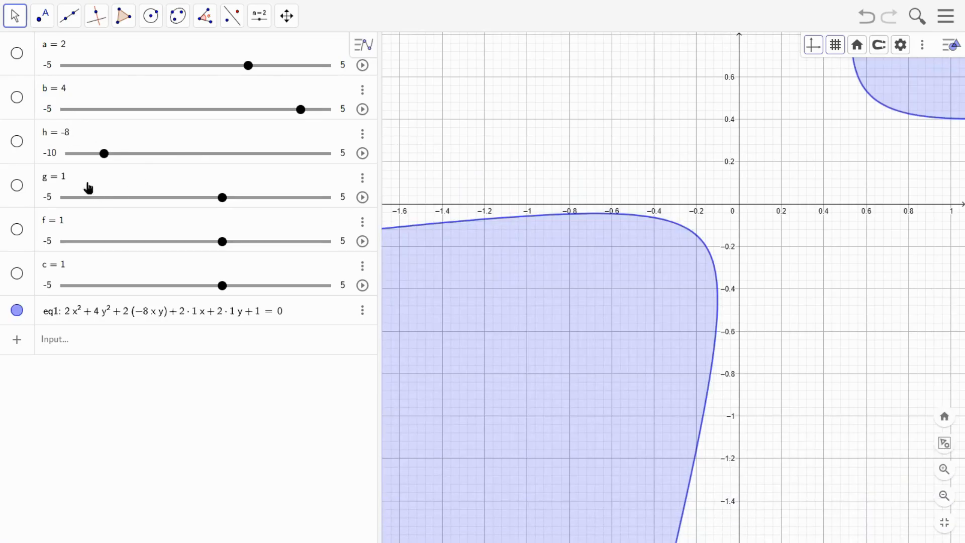
Step: Set the coefficient b to -8 and view both branches of the resulting curve
left_click(73, 92)
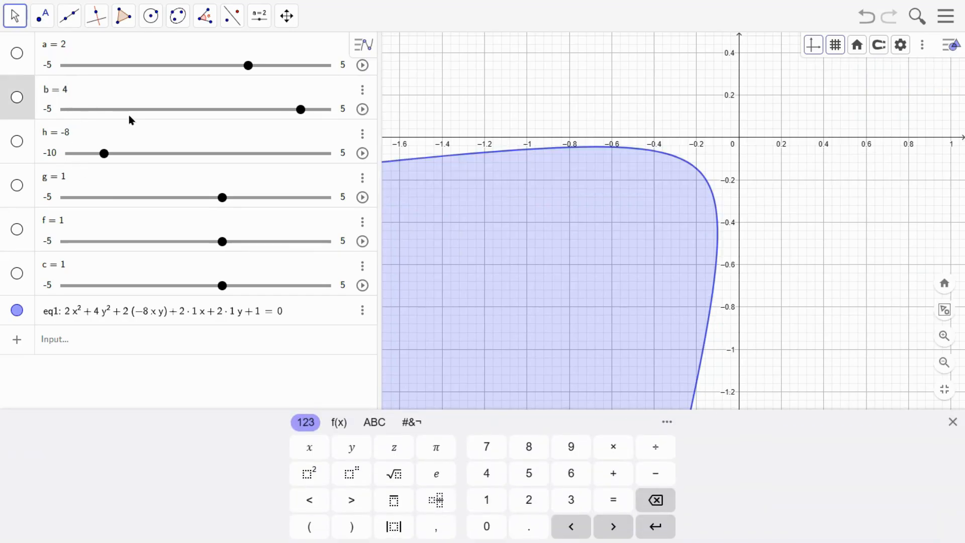
key("BackSpace")
type("-8")
key("Return")
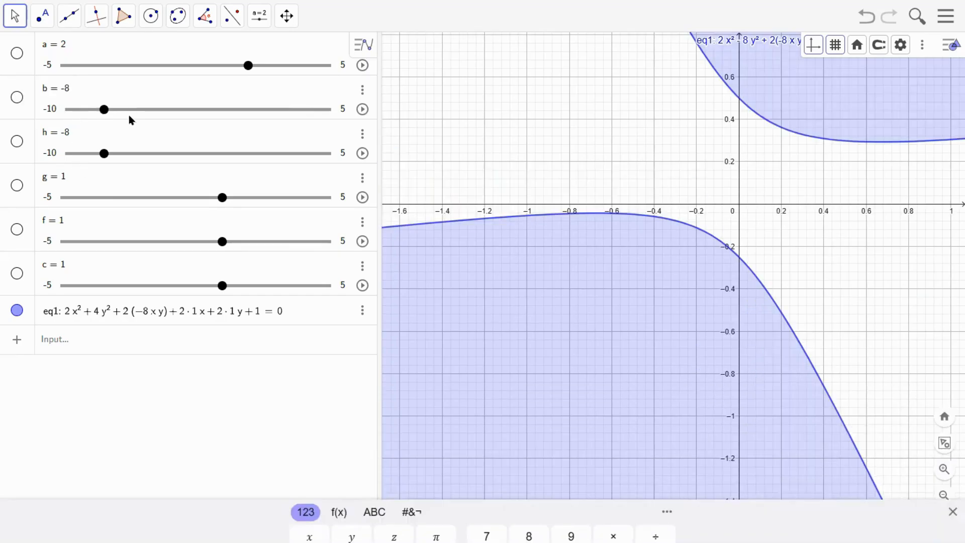
scroll(473, 337, "down", 5)
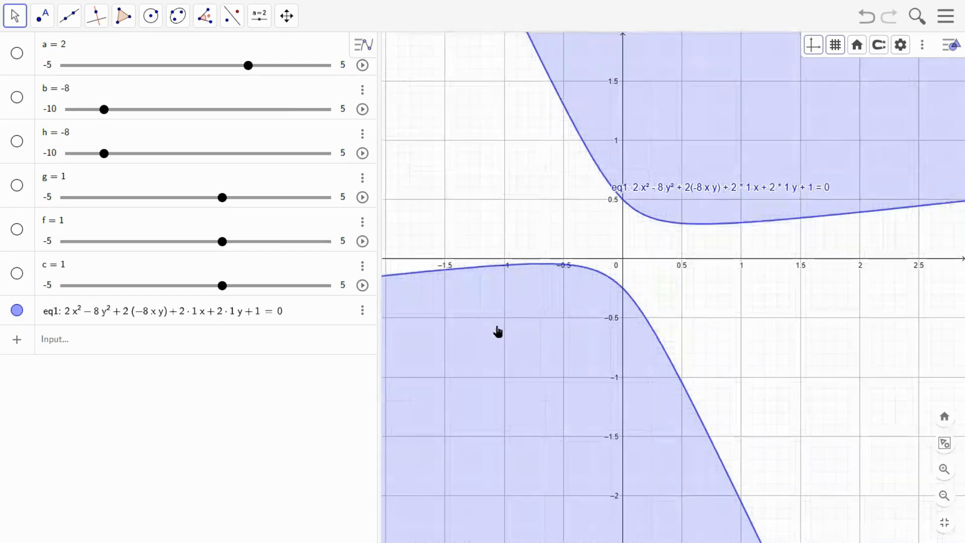
scroll(506, 337, "down", 2)
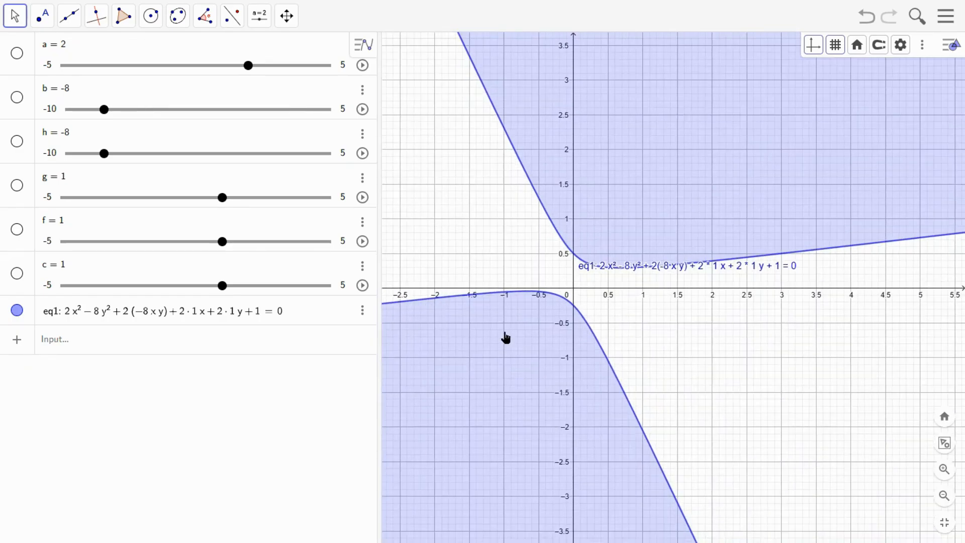
scroll(528, 341, "down", 1)
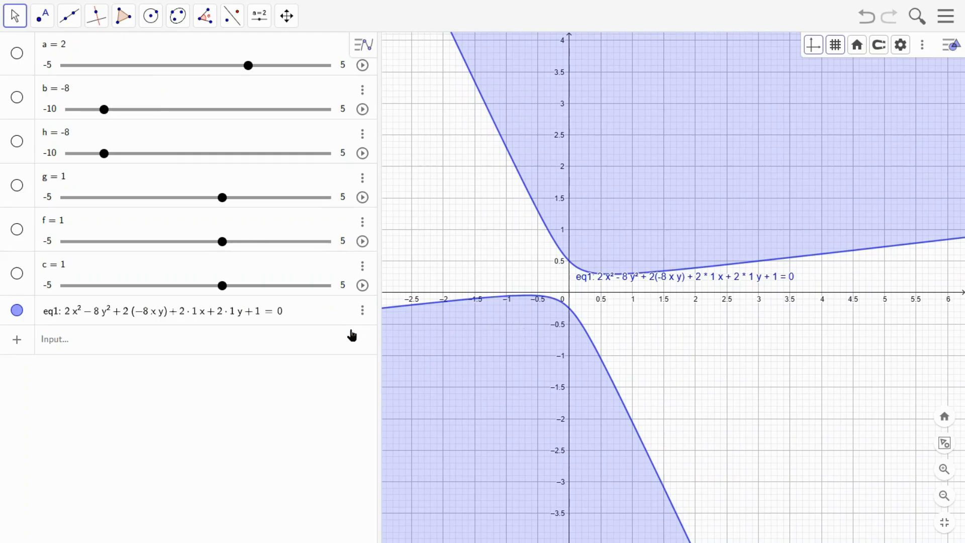
Step: Set the coefficients a and b both to 5
left_click(75, 52)
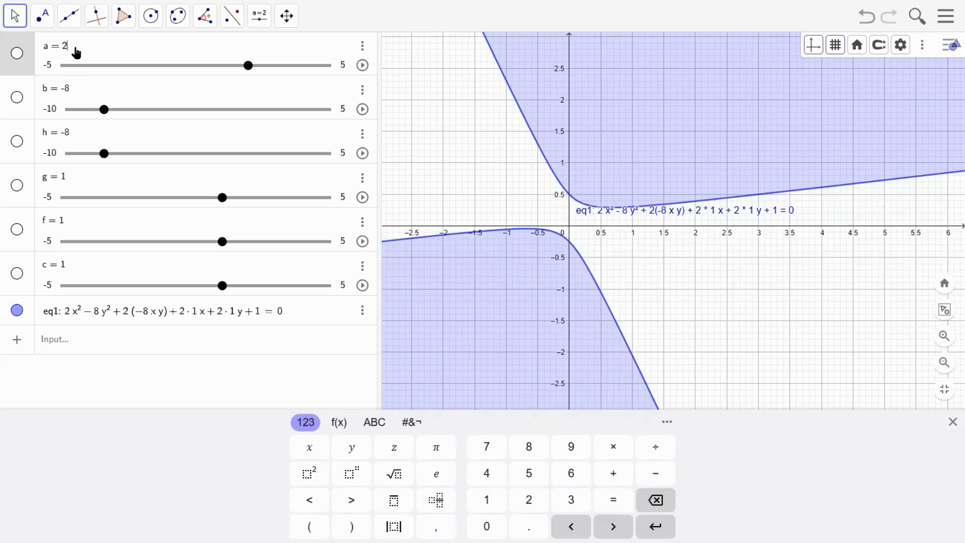
key("BackSpace")
type("5")
left_click(79, 91)
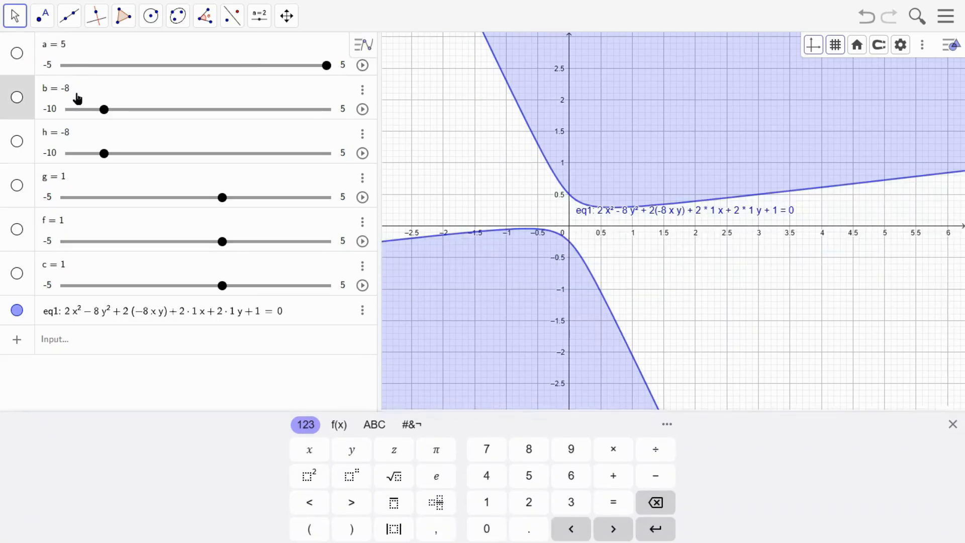
key("BackSpace")
key("BackSpace")
type("5")
Step: Reset the xy coefficient h to 0
left_click(98, 141)
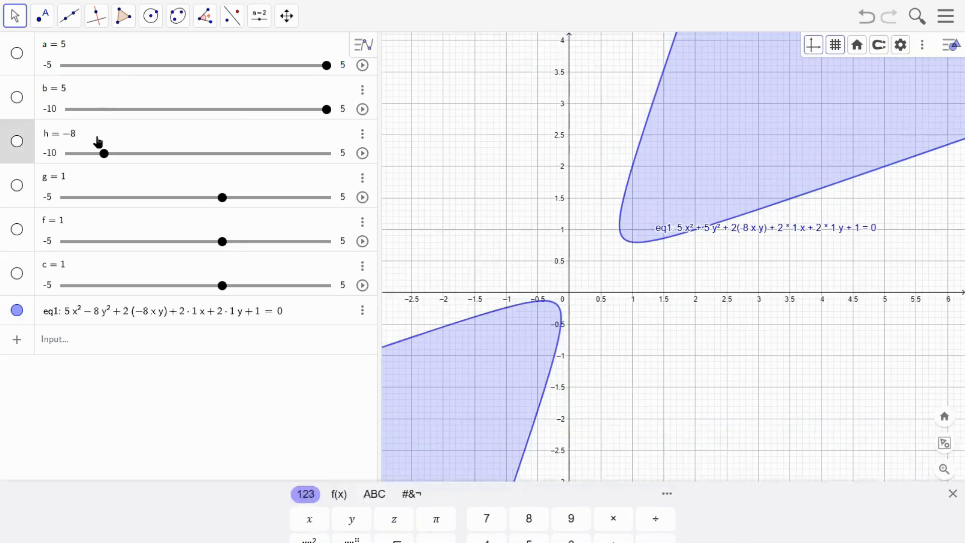
key("BackSpace")
type("0")
key("Return")
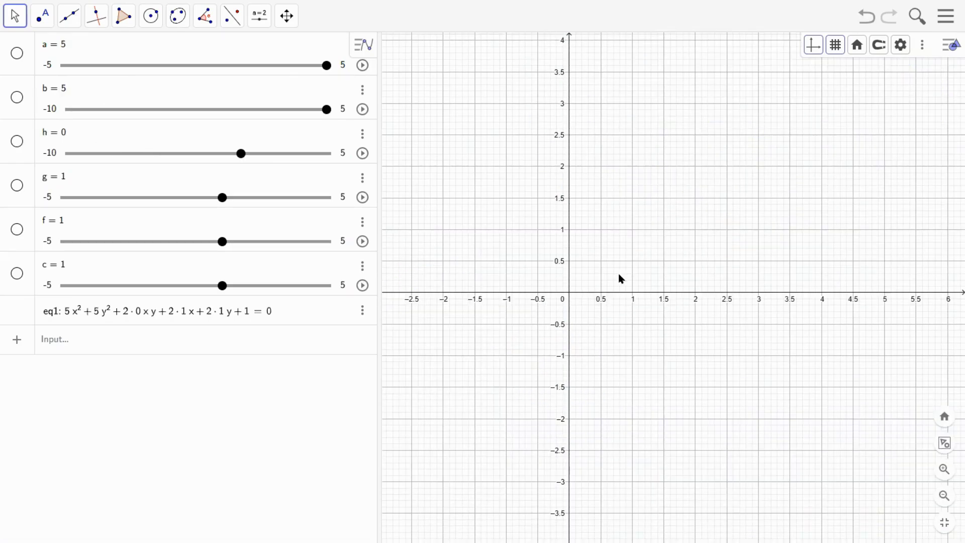
Step: Increase f to 4.8 and g to 5, and place the equation label above the circle, clear of its shading
scroll(621, 279, "down", 10)
left_click_drag(555, 349, 600, 301)
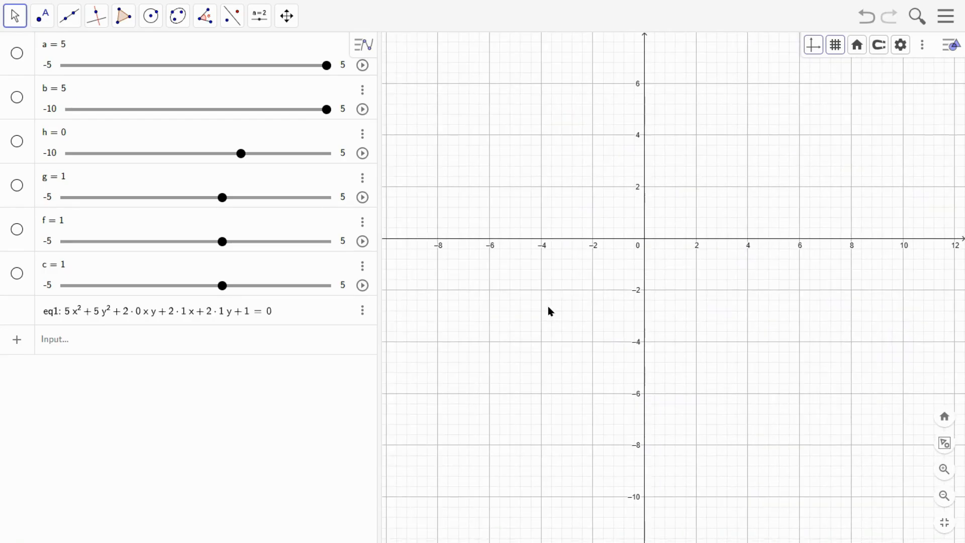
left_click(944, 416)
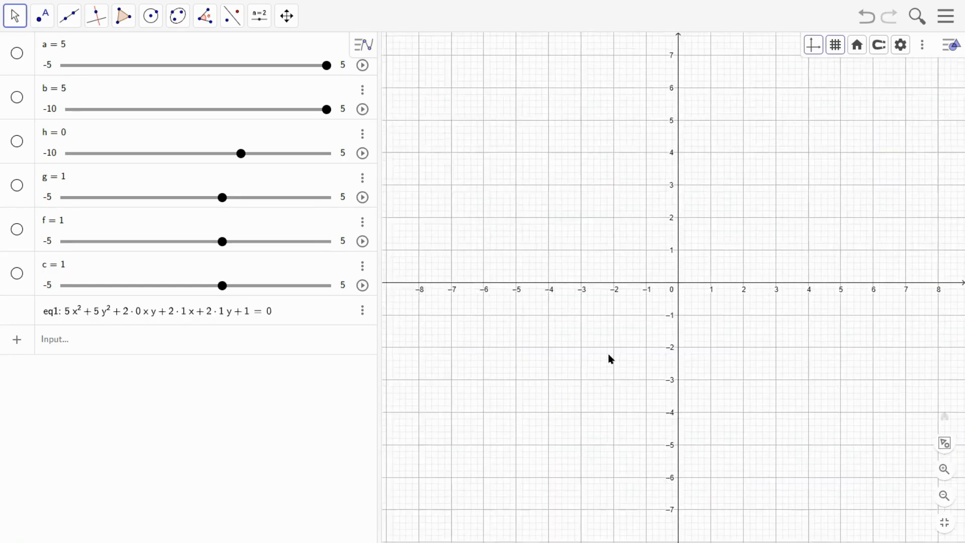
scroll(608, 358, "up", 1)
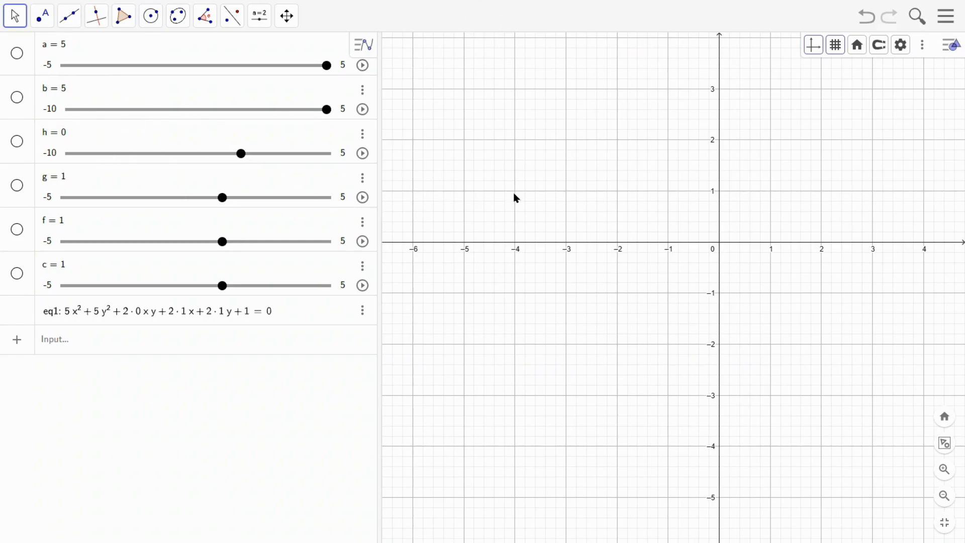
left_click_drag(225, 254, 322, 251)
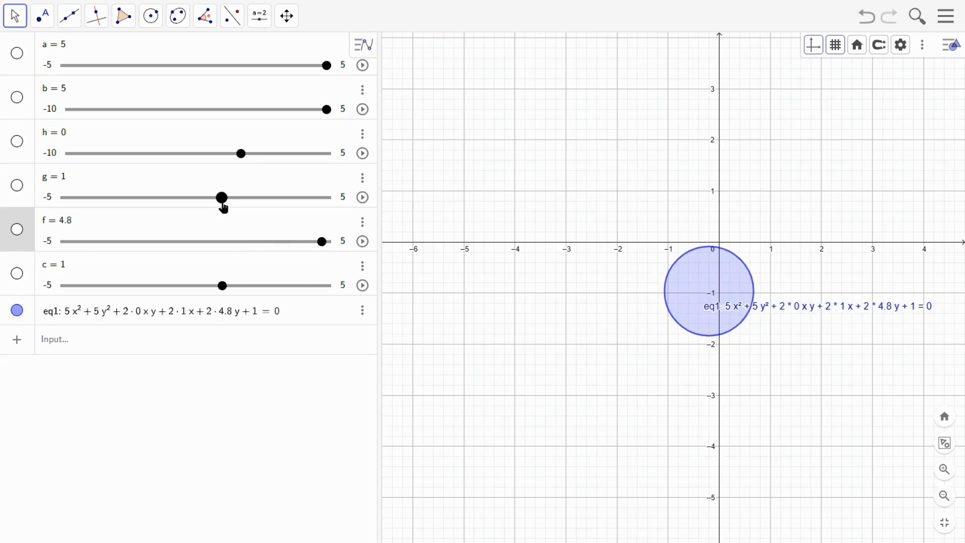
left_click_drag(224, 204, 240, 206)
left_click_drag(262, 211, 336, 224)
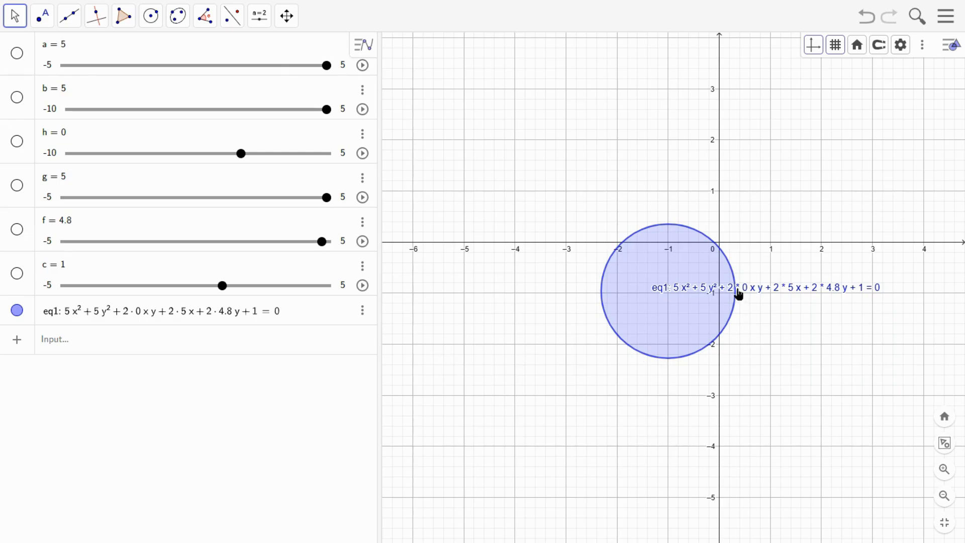
left_click_drag(737, 293, 748, 196)
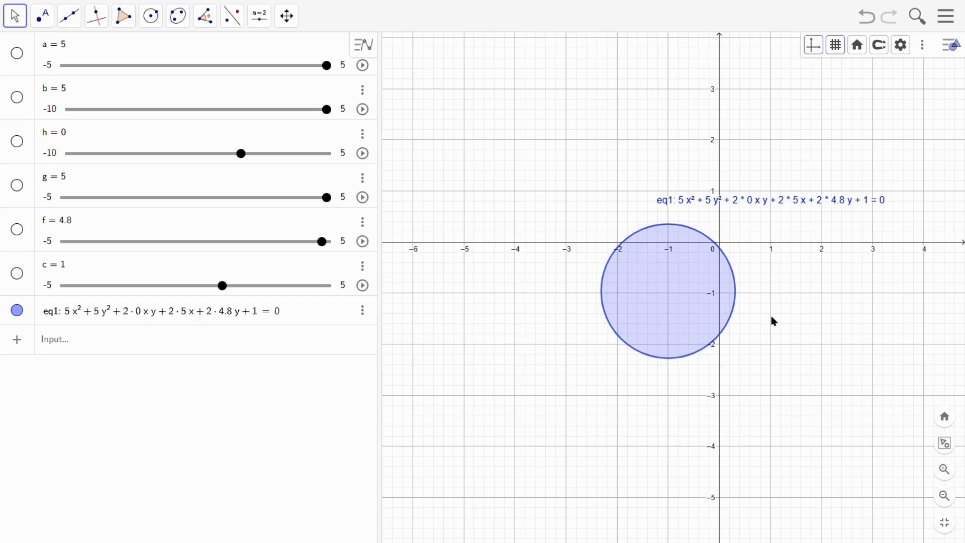
Step: Add the expression h² − ab as a new entry below the conic equation
left_click(142, 346)
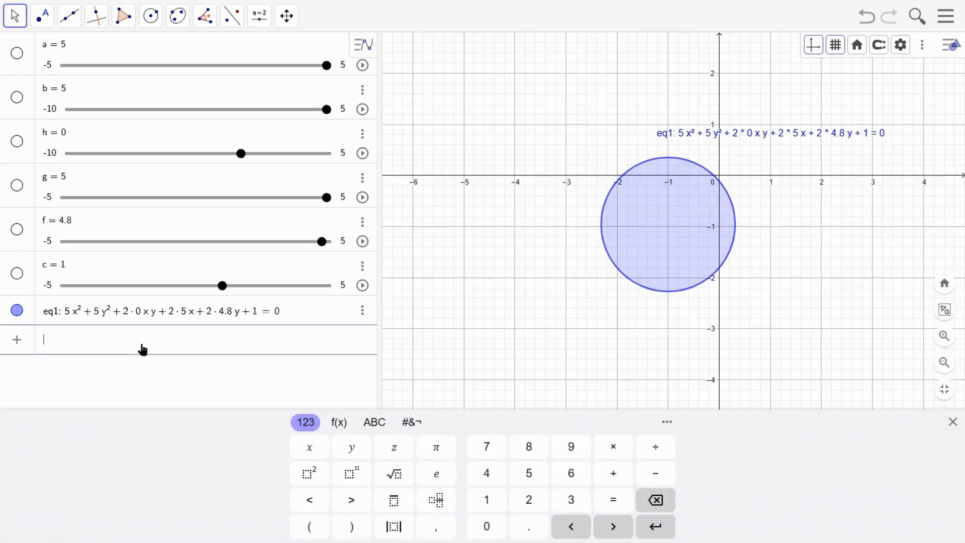
type("h^2")
key("Right")
type("-ab")
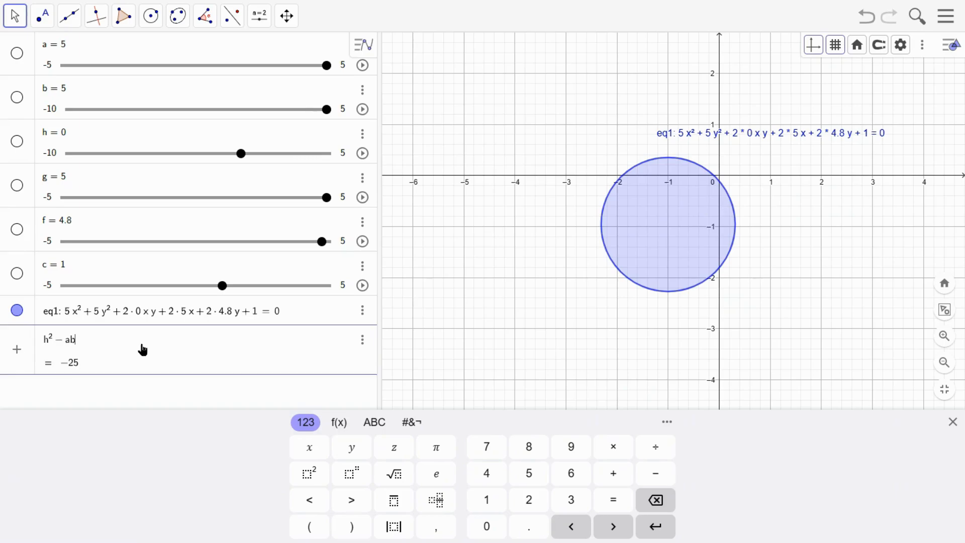
key("Return")
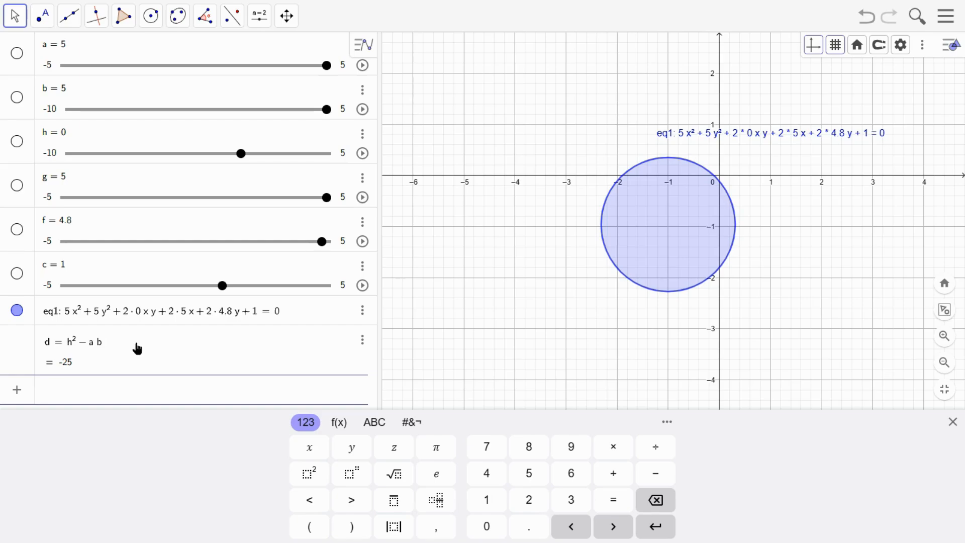
Step: Change the coefficients g to 0.3, f to 3.5 and c to 3.3
left_click_drag(326, 197, 204, 197)
left_click_drag(320, 243, 287, 243)
left_click_drag(220, 291, 282, 297)
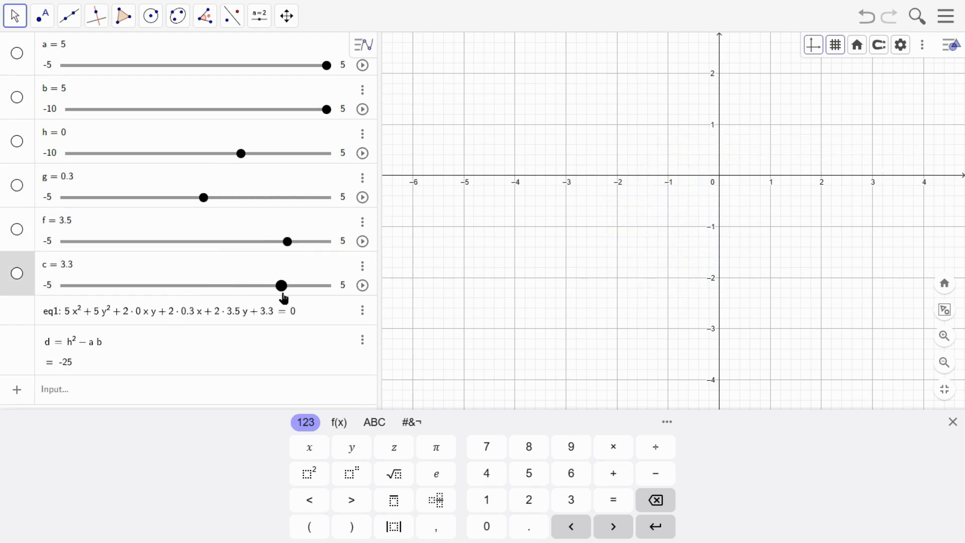
Step: Lower the coefficient h to -5 and view more of the resulting parabola
left_click_drag(238, 157, 157, 153)
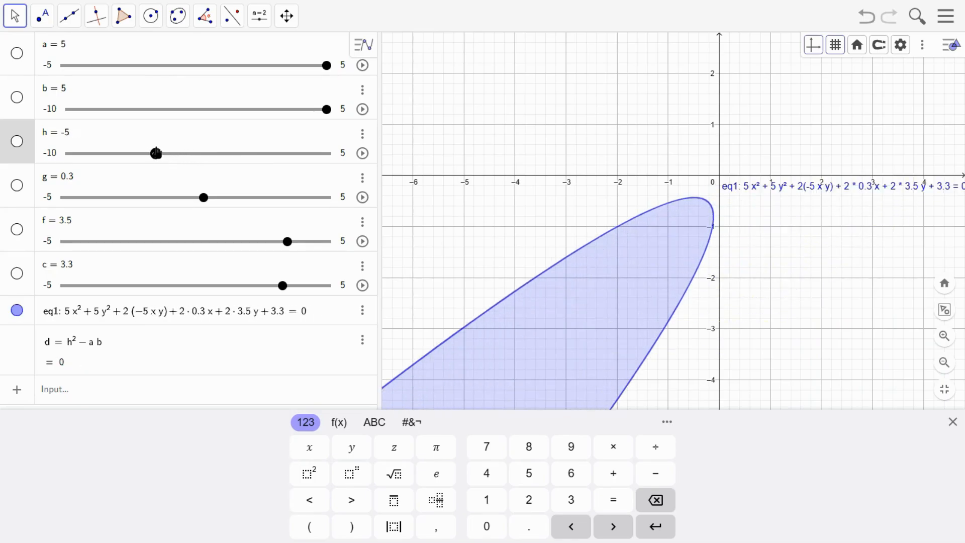
scroll(751, 336, "down", 6)
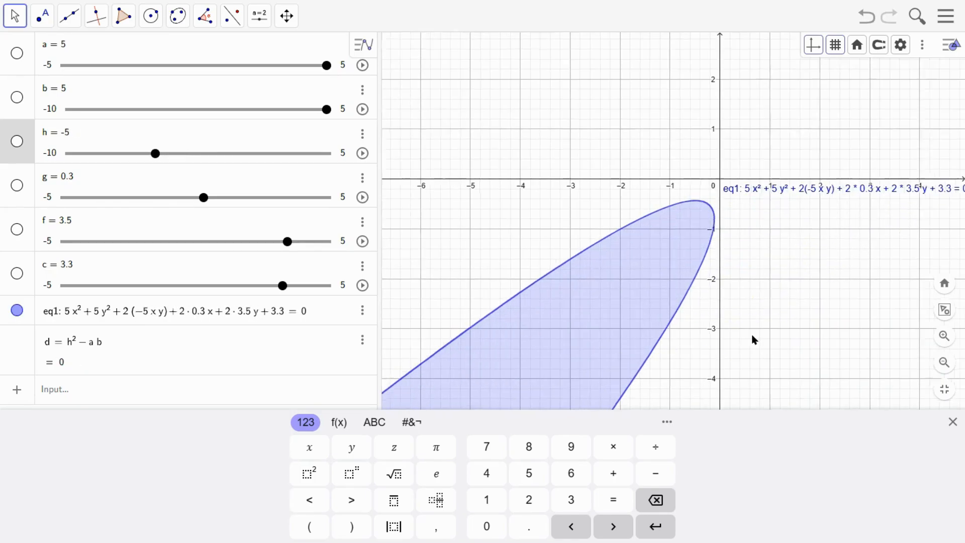
left_click_drag(607, 240, 554, 177)
Step: Lower the coefficient h to -7.3 and view both branches of the hyperbola
mouse_move(203, 198)
left_mouse_down()
mouse_move(157, 198)
mouse_move(206, 202)
left_mouse_up()
left_click_drag(152, 153, 116, 153)
scroll(630, 318, "down", 5)
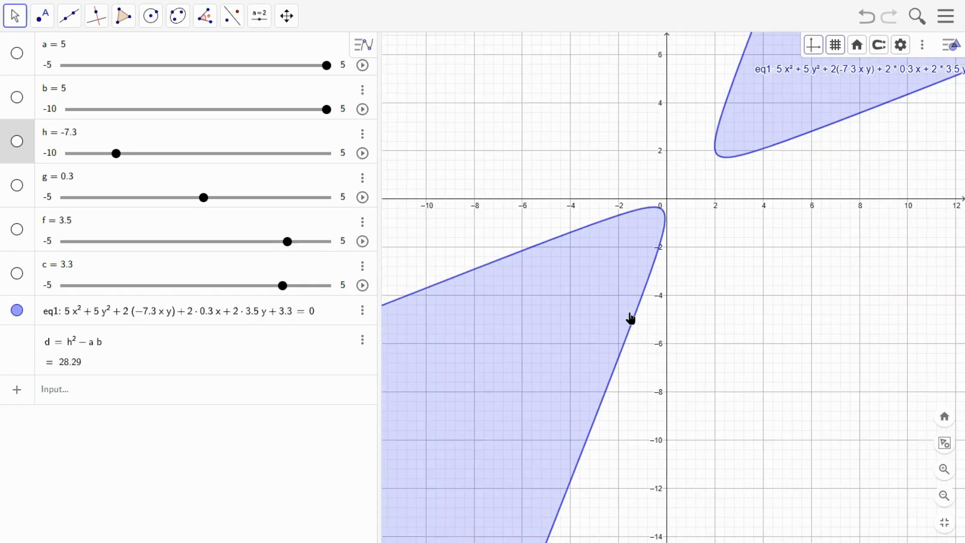